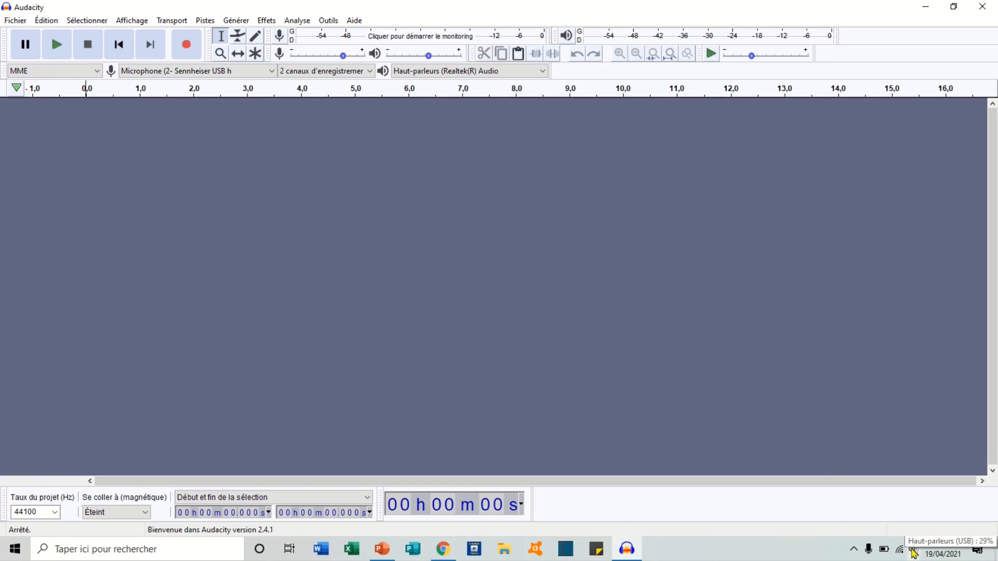
Open the Windows Son control panel from the sound settings and show its list of recording devices.
right_click(913, 553)
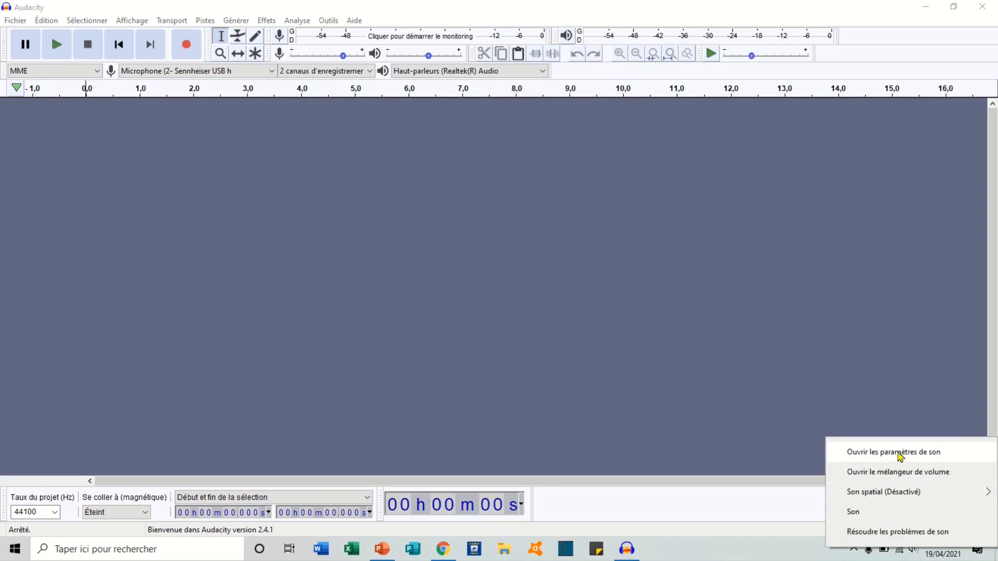
click(901, 456)
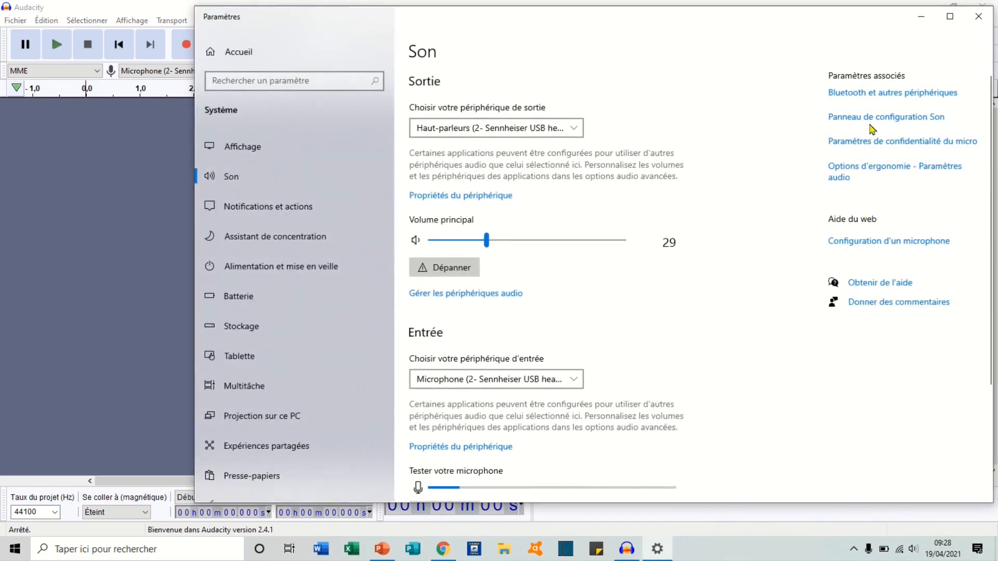
click(872, 118)
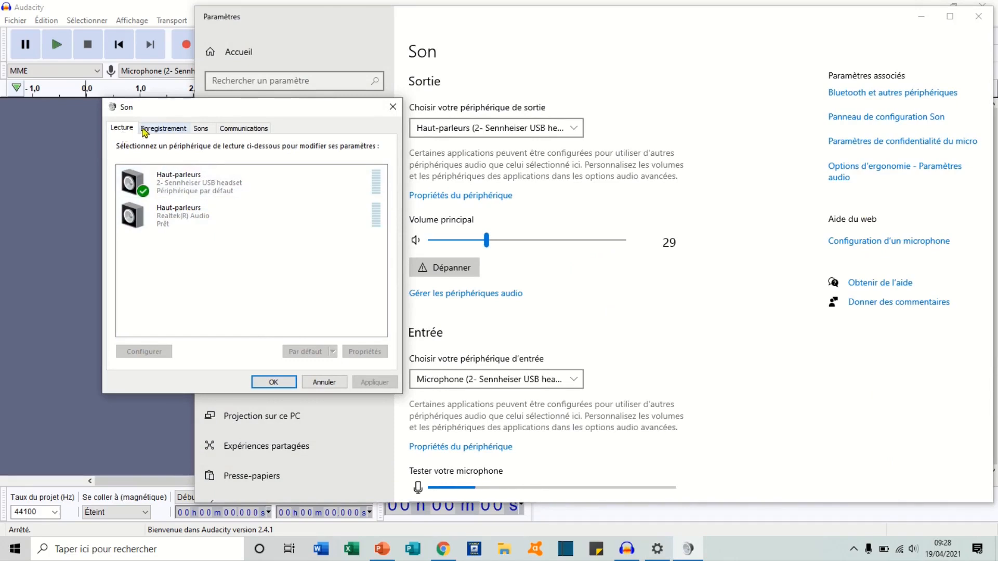
click(157, 129)
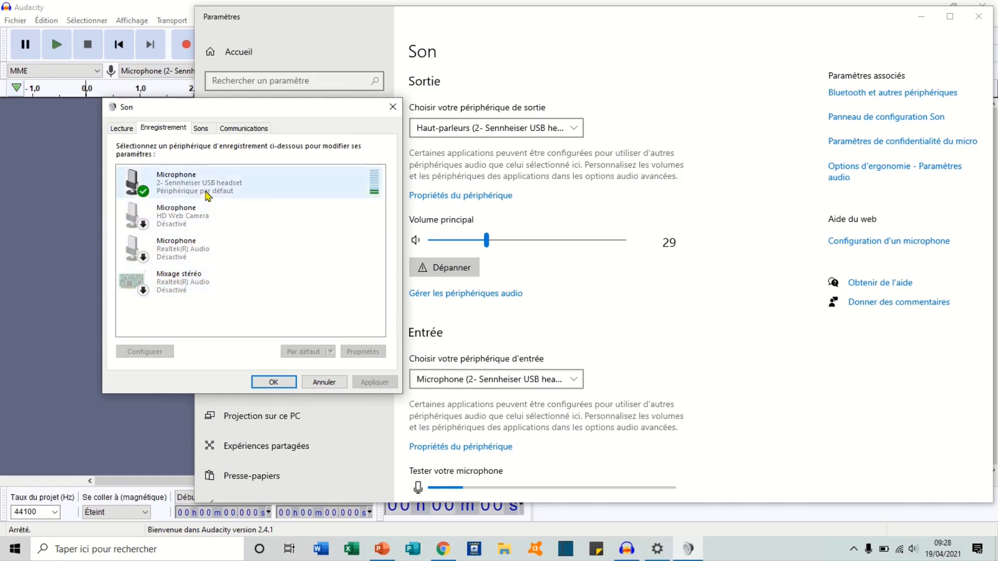
Check the device usage options in the Sennheiser USB headset microphone's properties, keeping the current option.
click(206, 192)
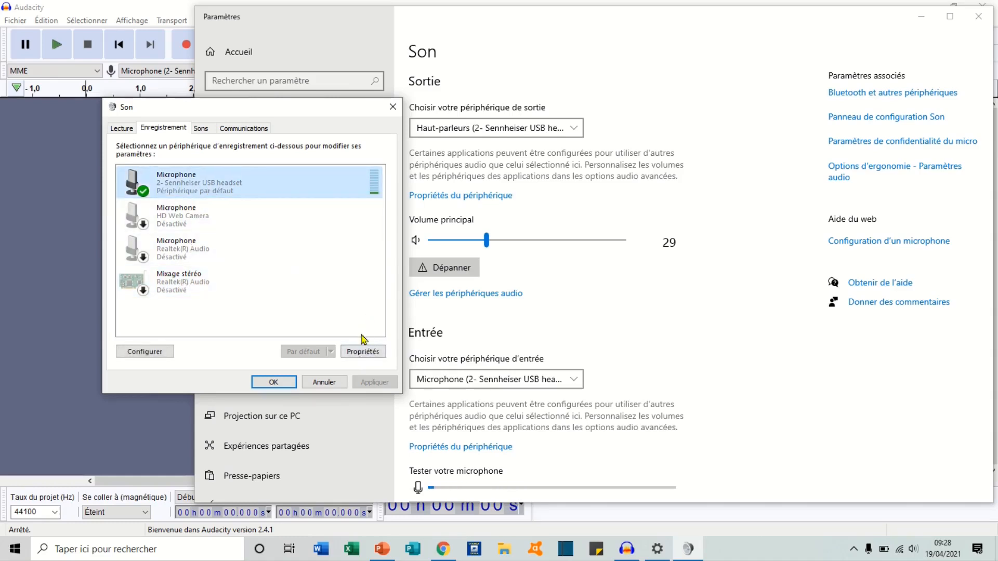
click(359, 352)
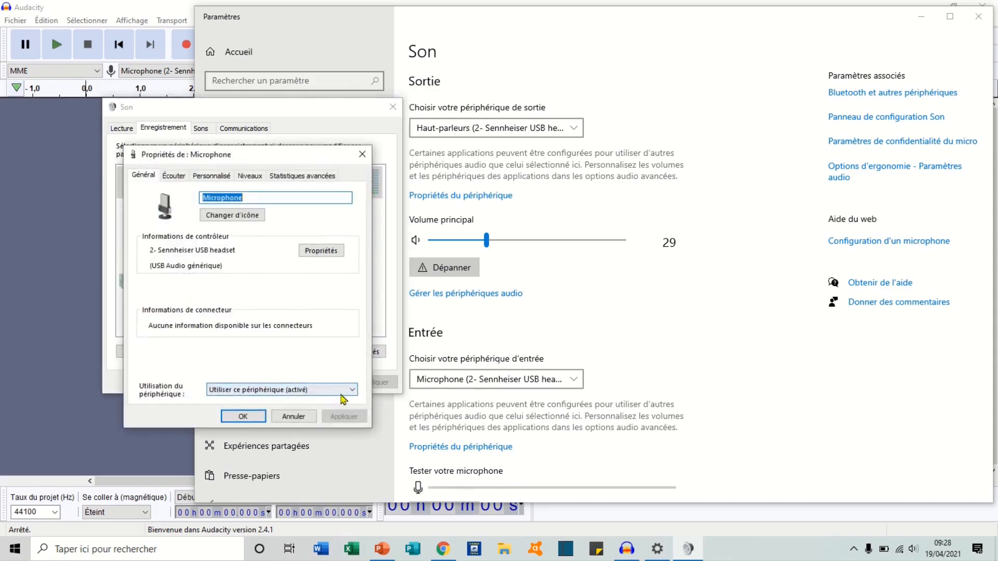
click(352, 394)
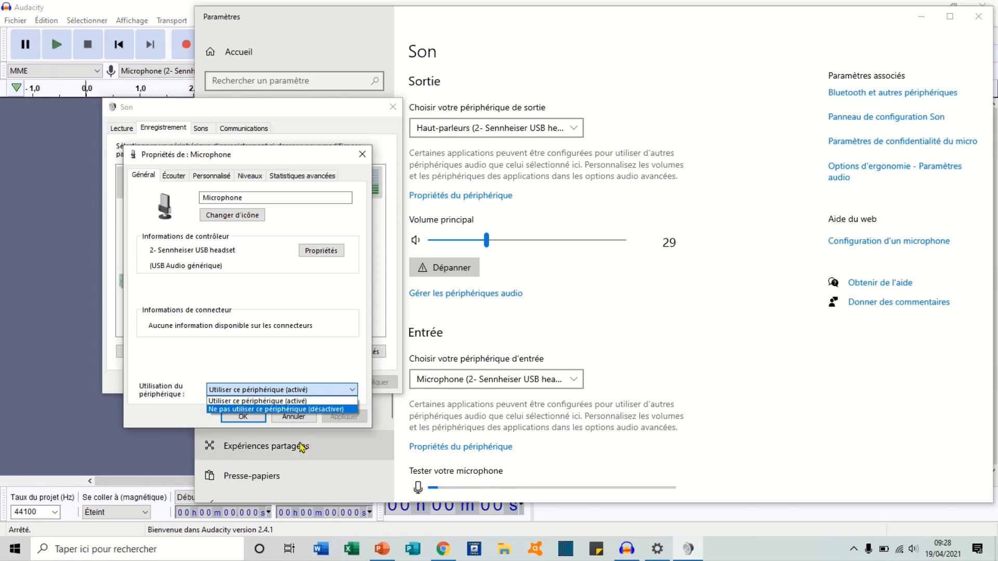
click(240, 415)
click(243, 417)
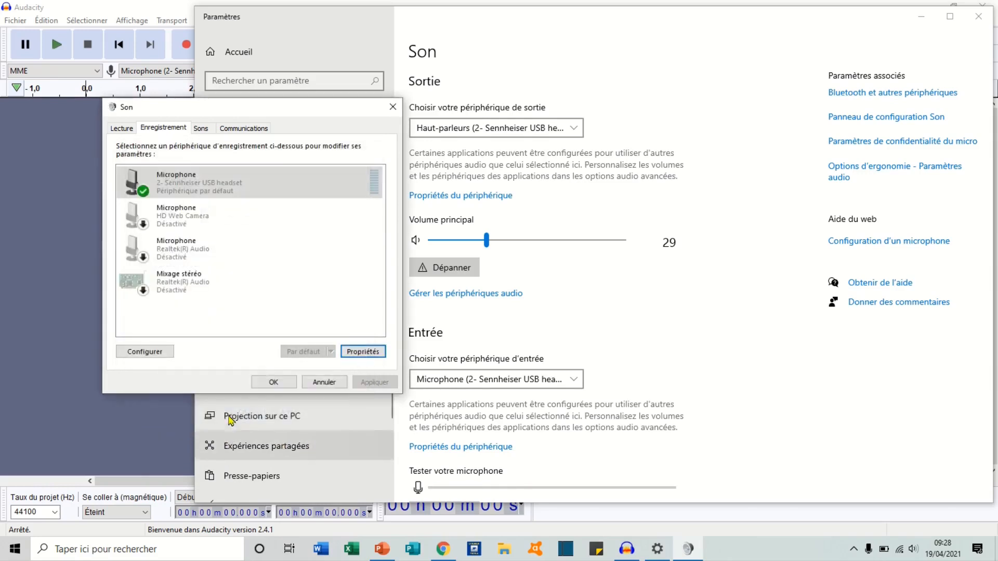
Check the device usage options in the Mixage stéréo properties without changing them, and close the sound windows.
click(199, 293)
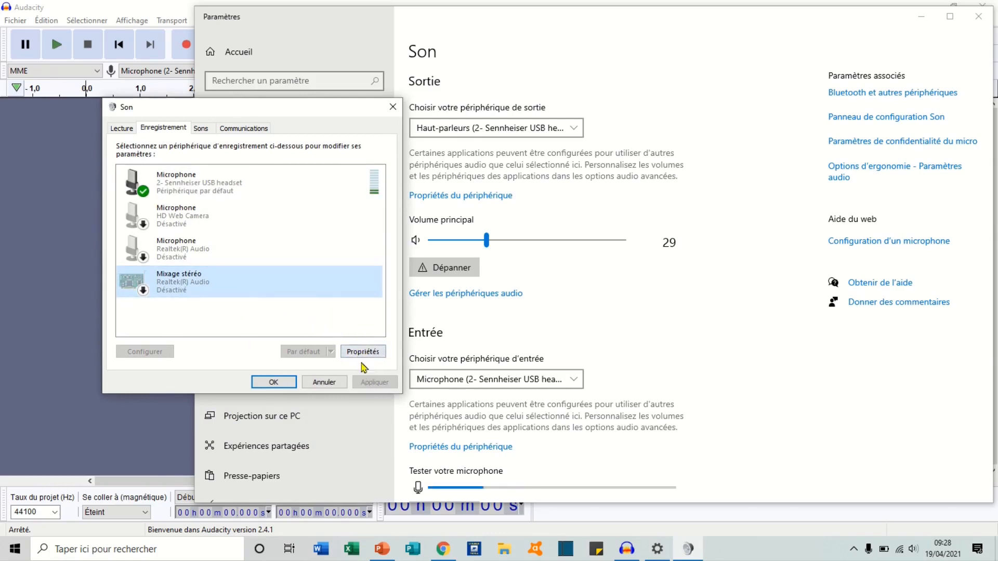
click(363, 353)
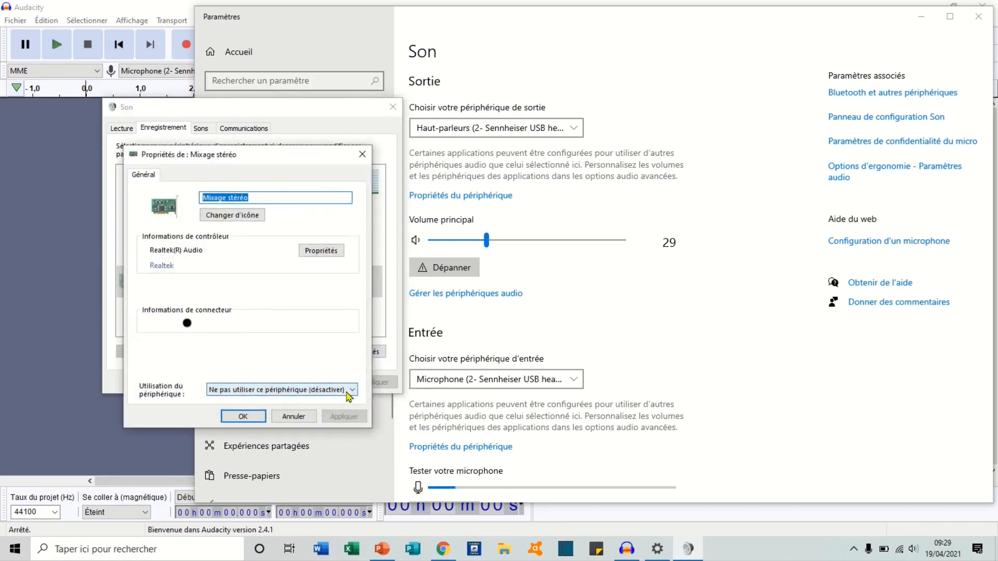
click(347, 397)
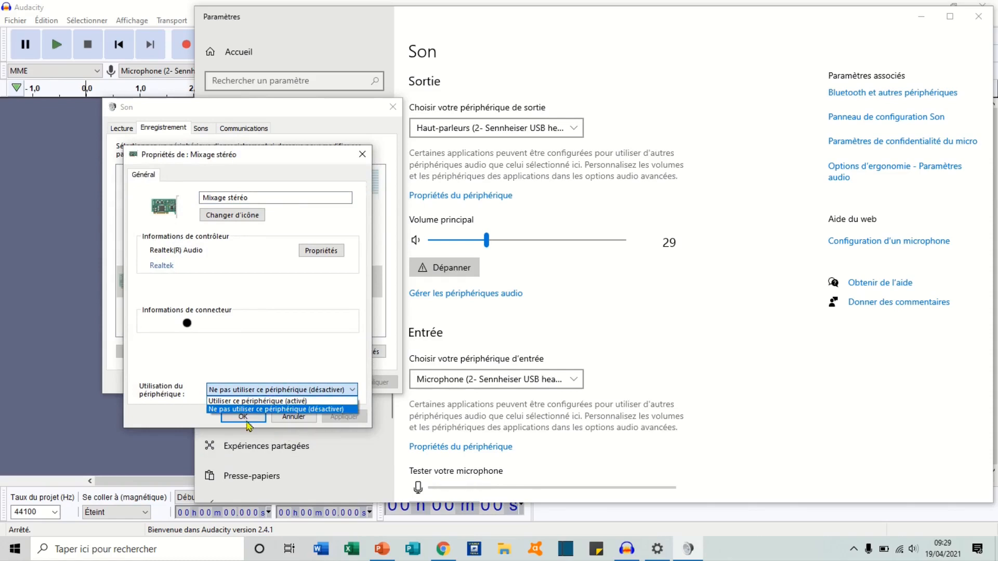
click(249, 426)
click(240, 419)
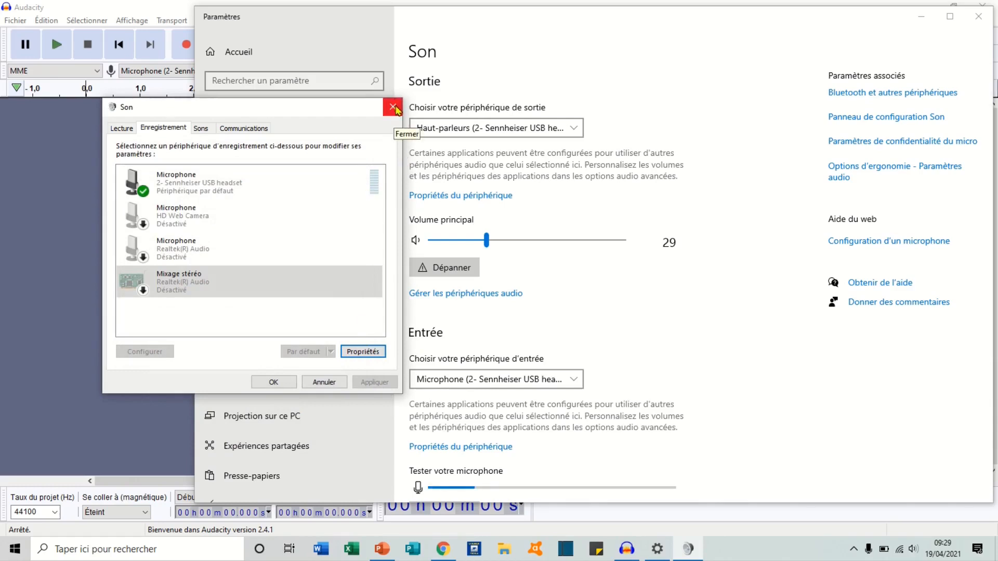
click(392, 108)
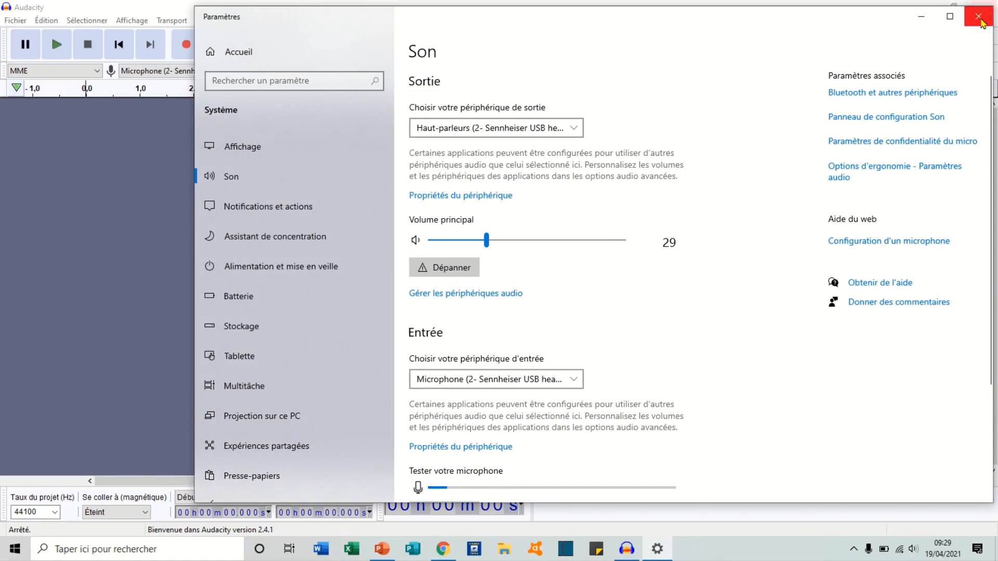
click(978, 18)
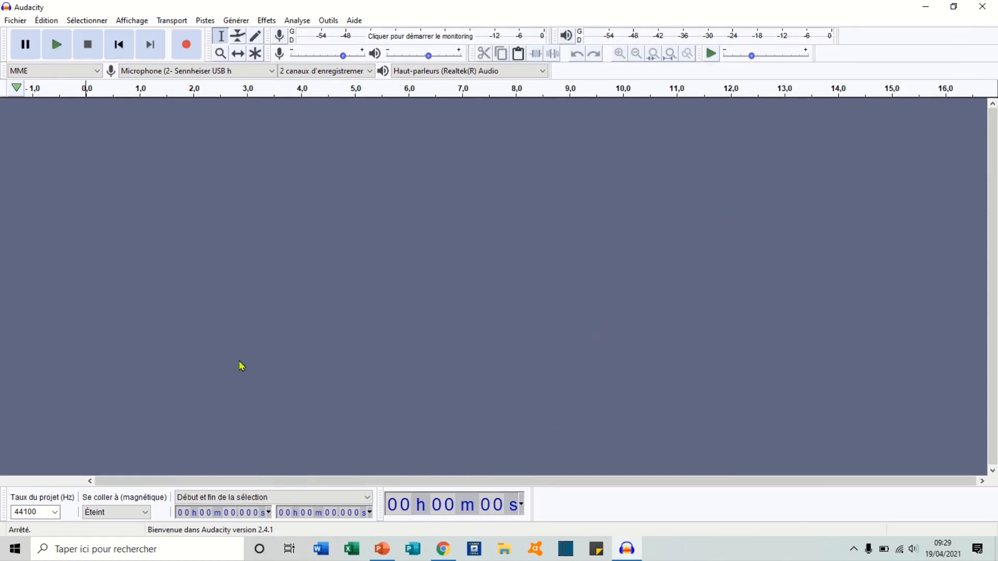
mouse_move(390, 9)
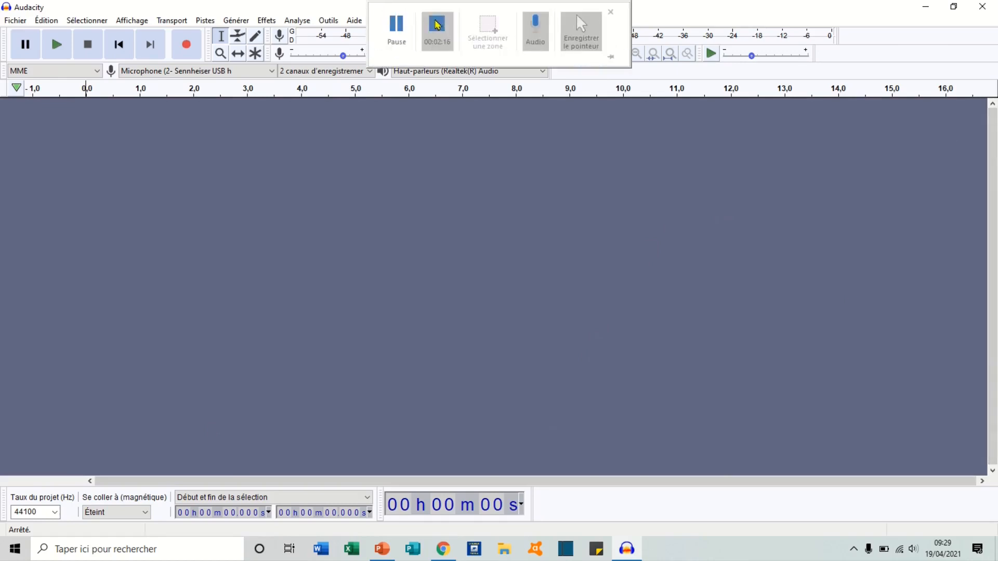
click(433, 26)
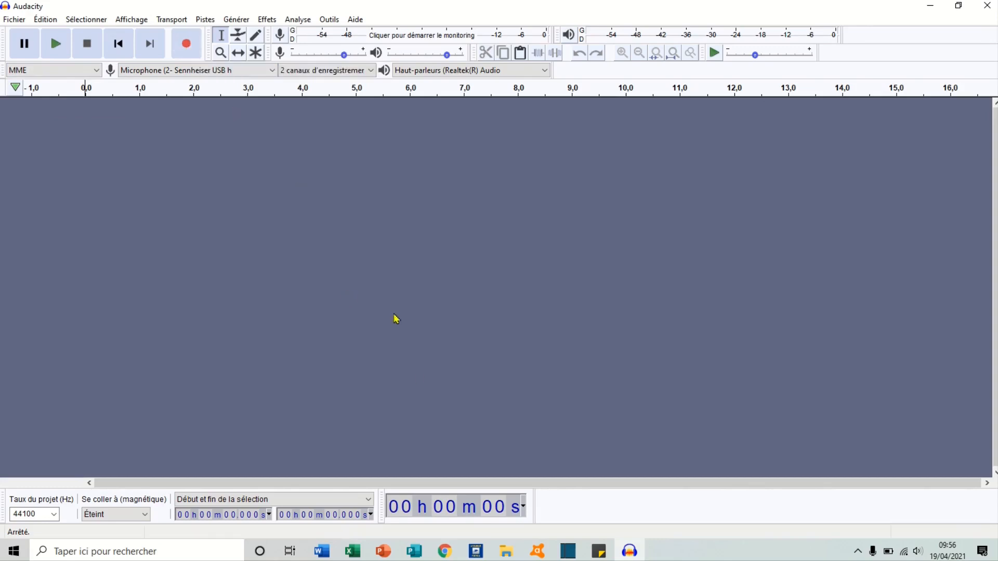
Switch to Chrome and play the YouTube video "FREE Music for Stream - No Copyright - Musique Libre de Droits - Jazz Blues - Chill".
click(446, 553)
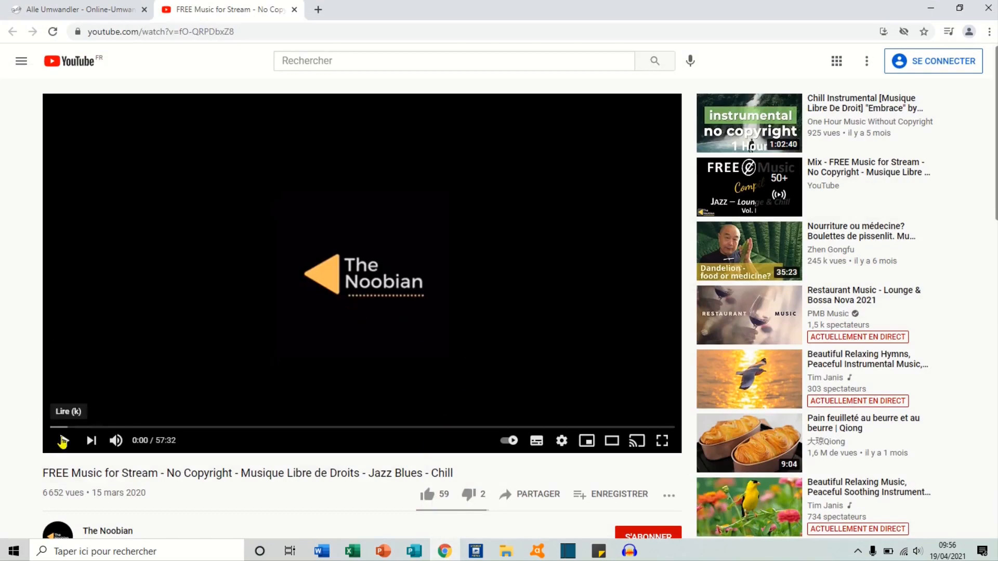
click(65, 441)
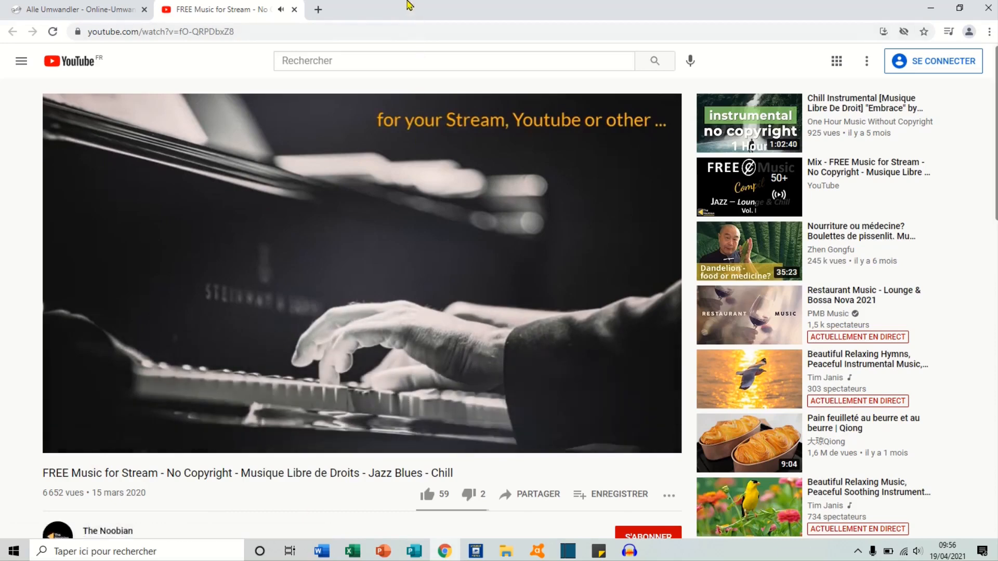
mouse_move(434, 5)
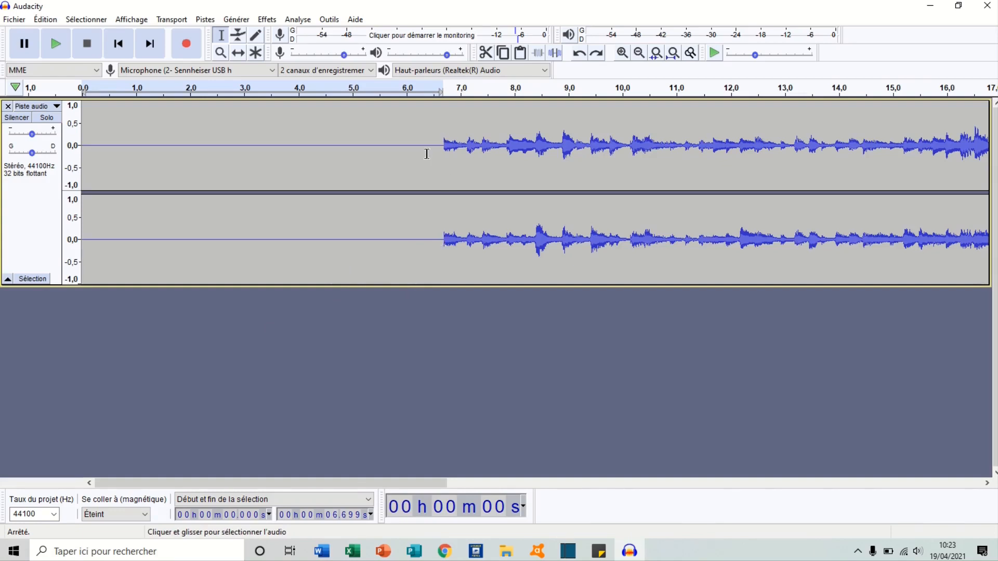
Cut the silent first 6.7 s or so from the audio track and apply Fondu en ouverture to its new first second.
drag(442, 146, 24, 154)
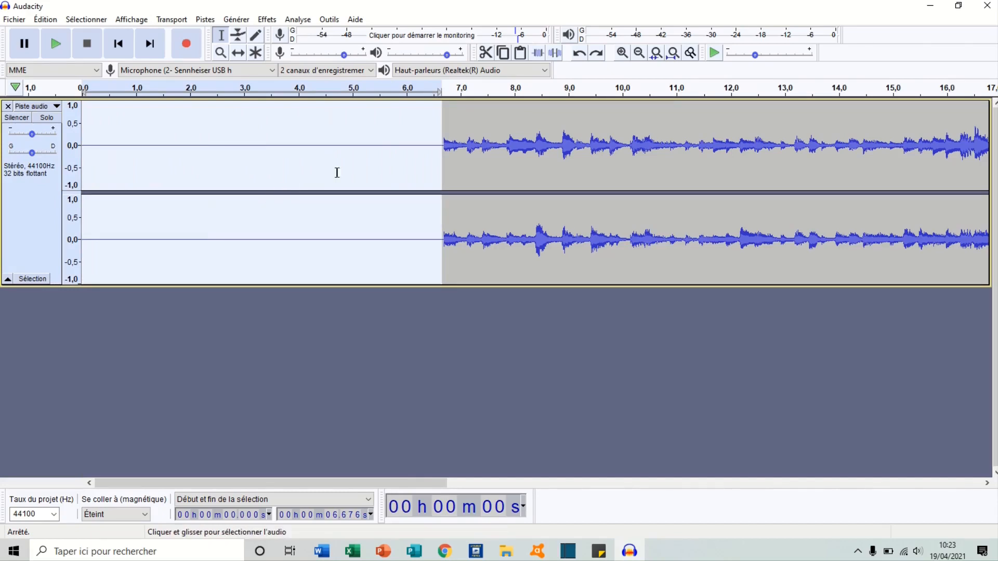
click(485, 53)
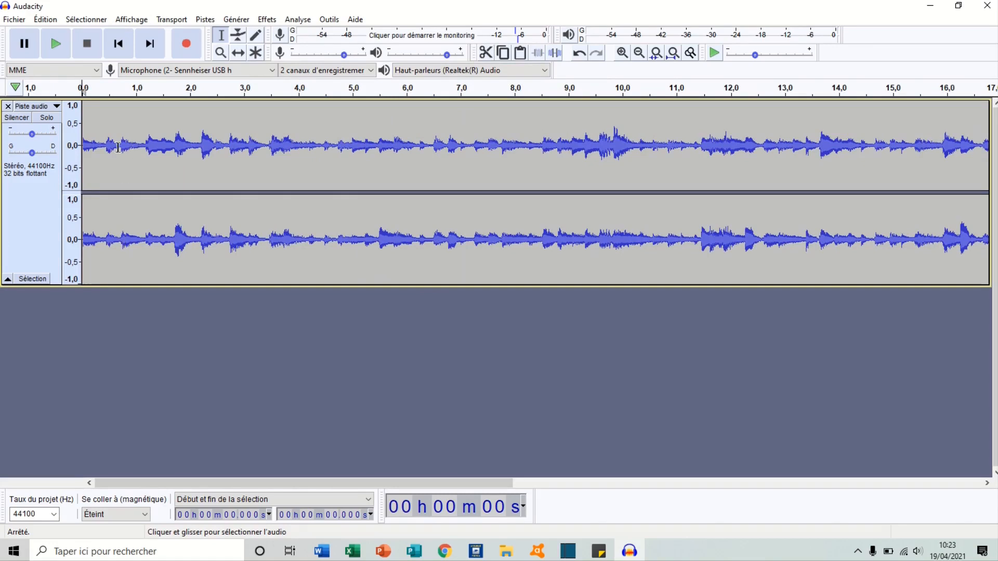
drag(135, 144, 78, 151)
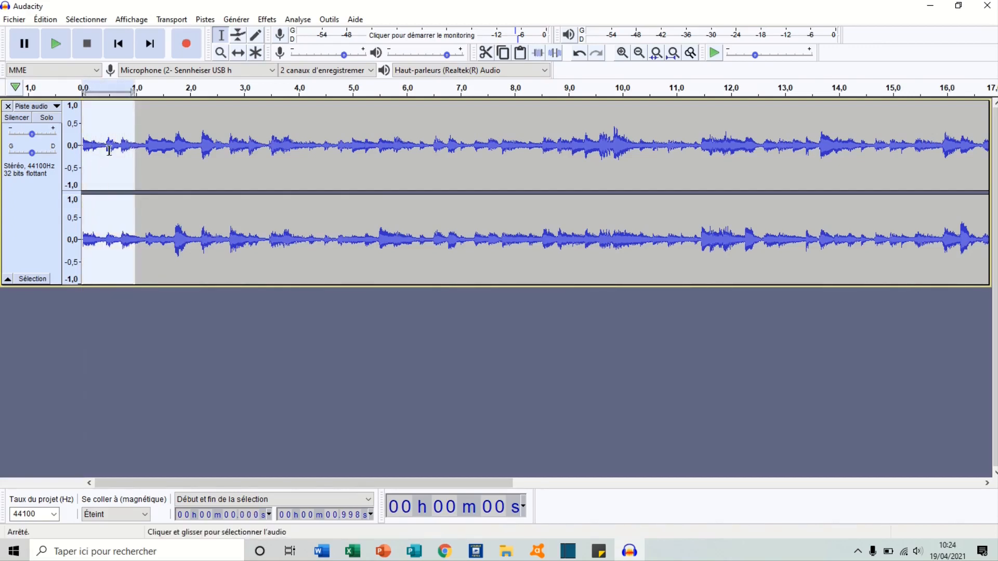
click(268, 19)
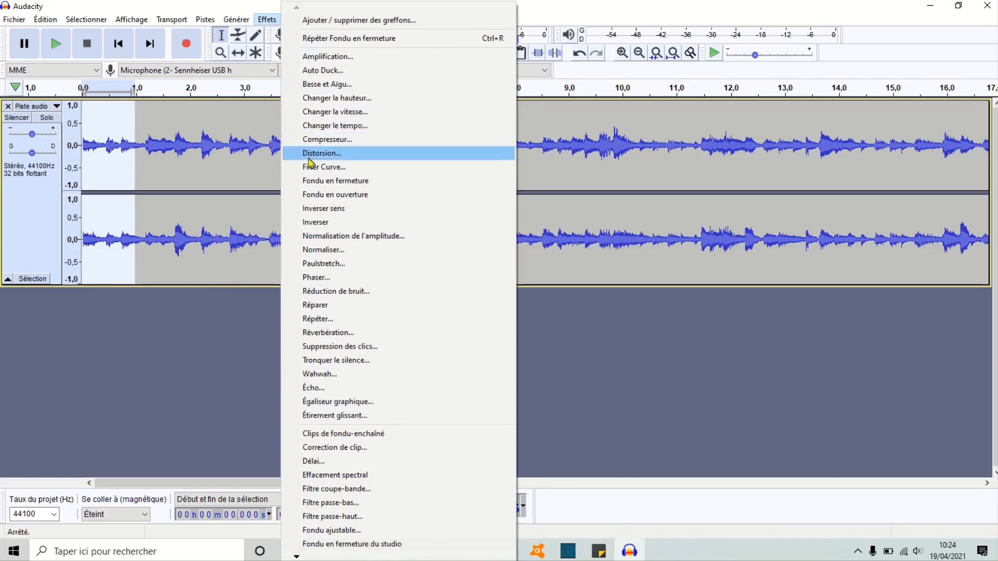
click(311, 196)
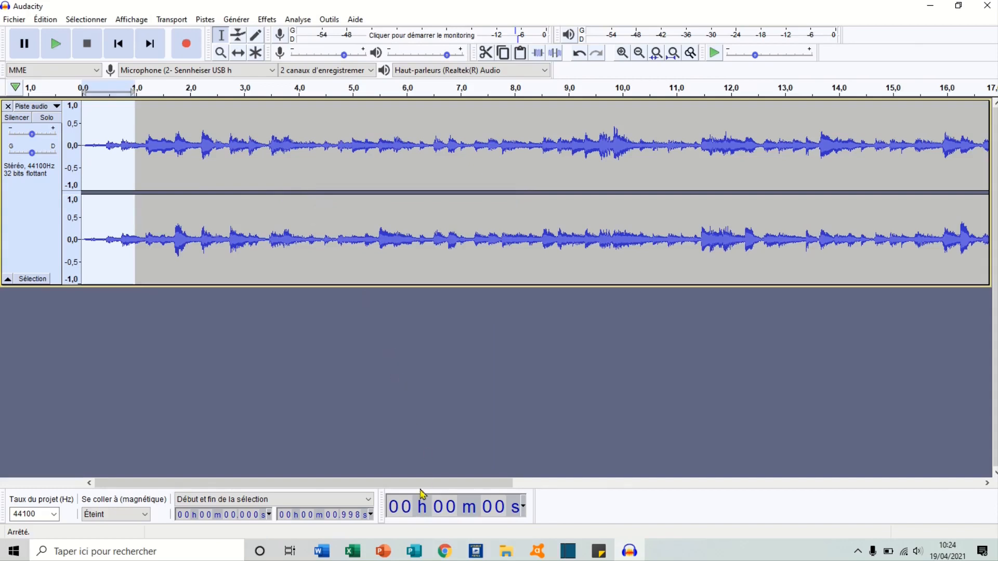
Apply Fondu en fermeture to the end of the track, from about 30.66 s to 31.41 s.
drag(417, 484, 878, 489)
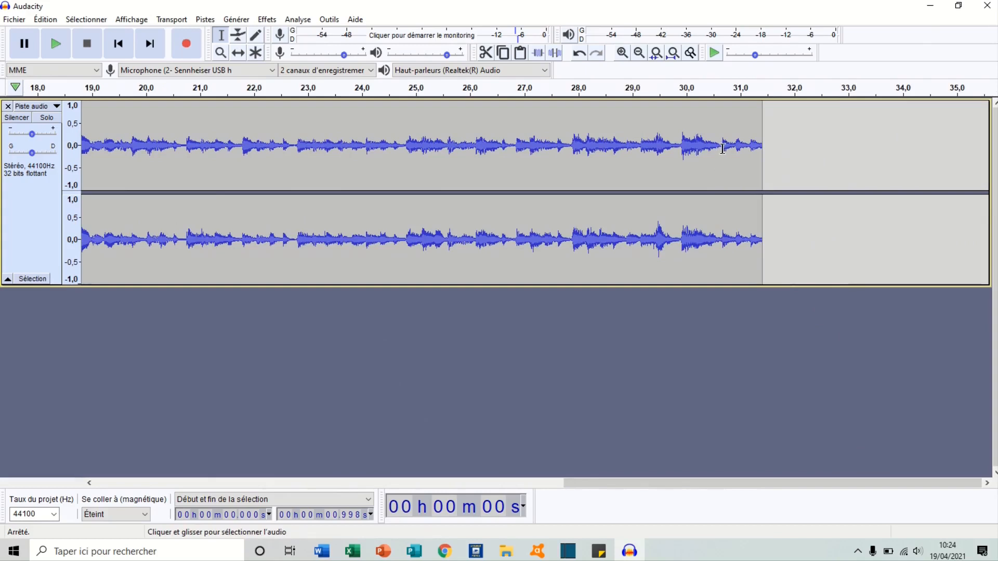
drag(722, 148, 763, 156)
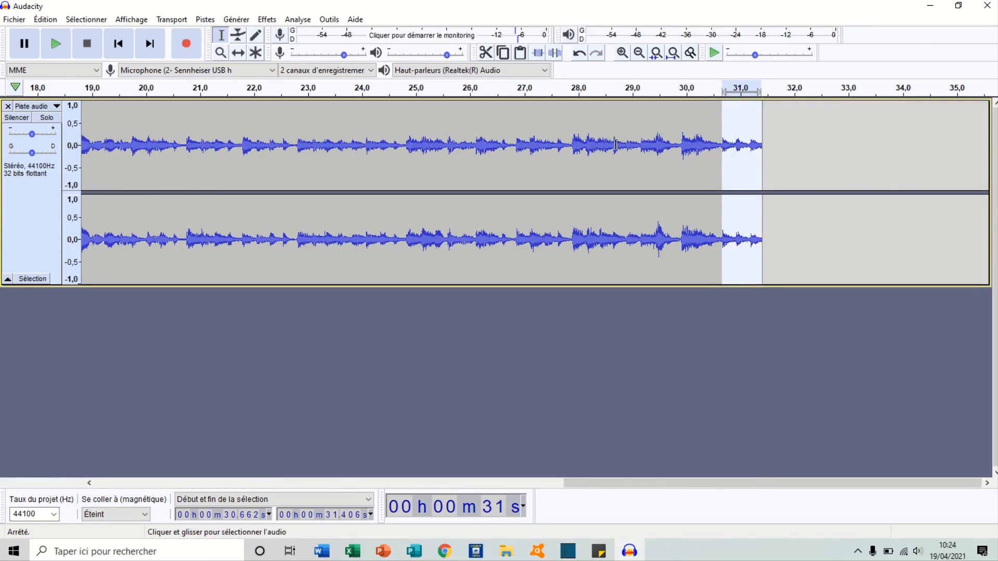
click(268, 20)
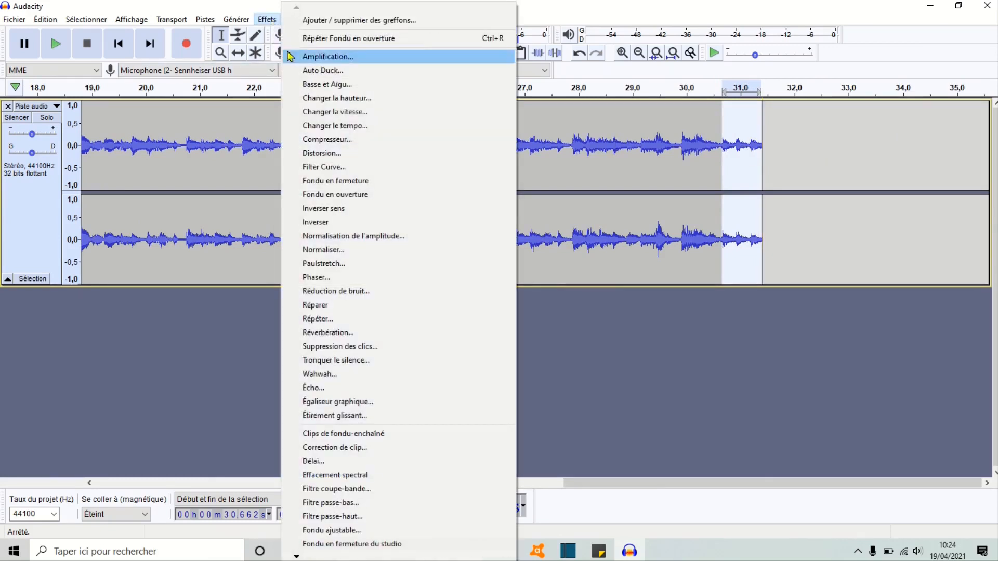
click(338, 181)
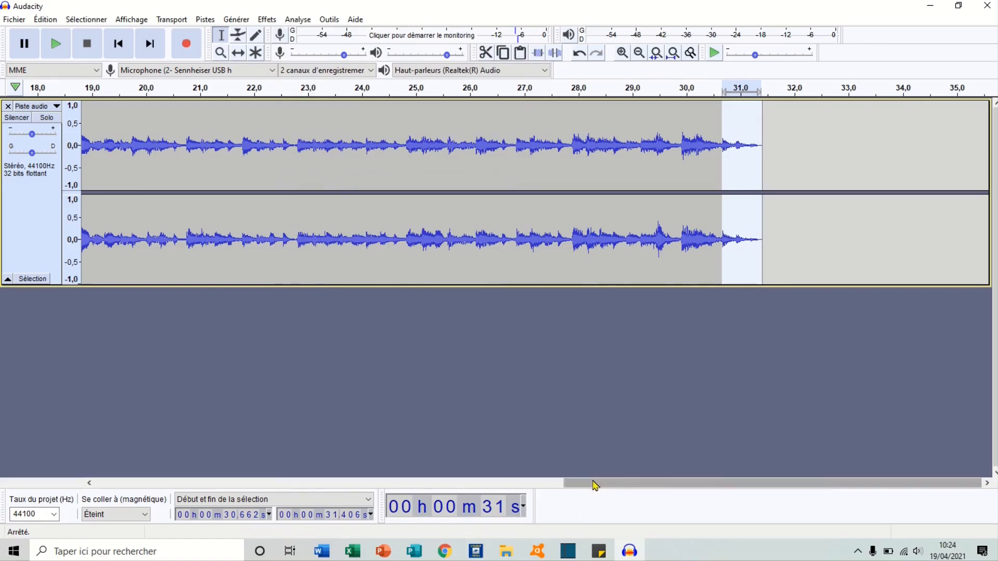
Export the whole track as an MP3 file named xxxxxx in the Musique folder, keeping the default format options.
drag(594, 484, 99, 487)
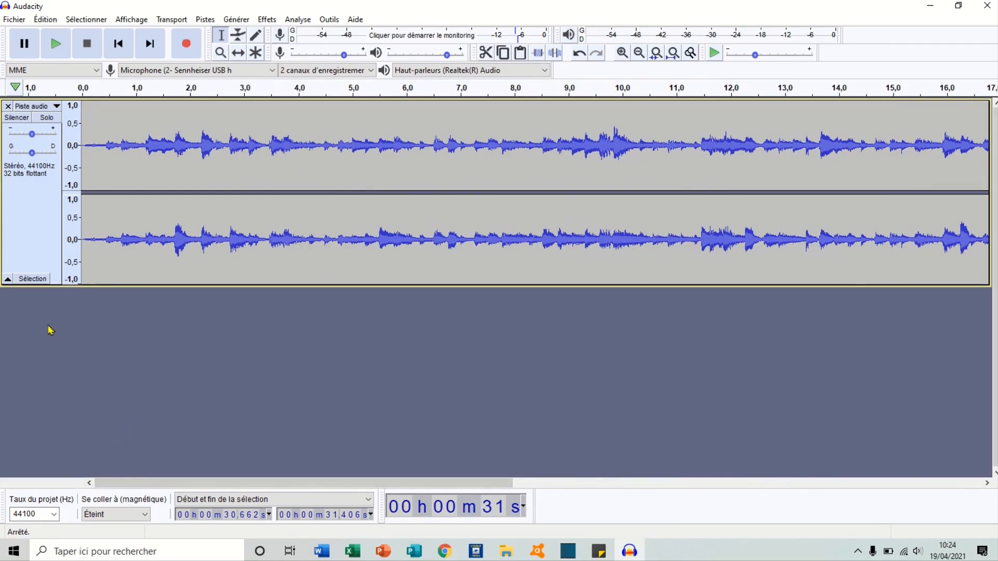
click(14, 21)
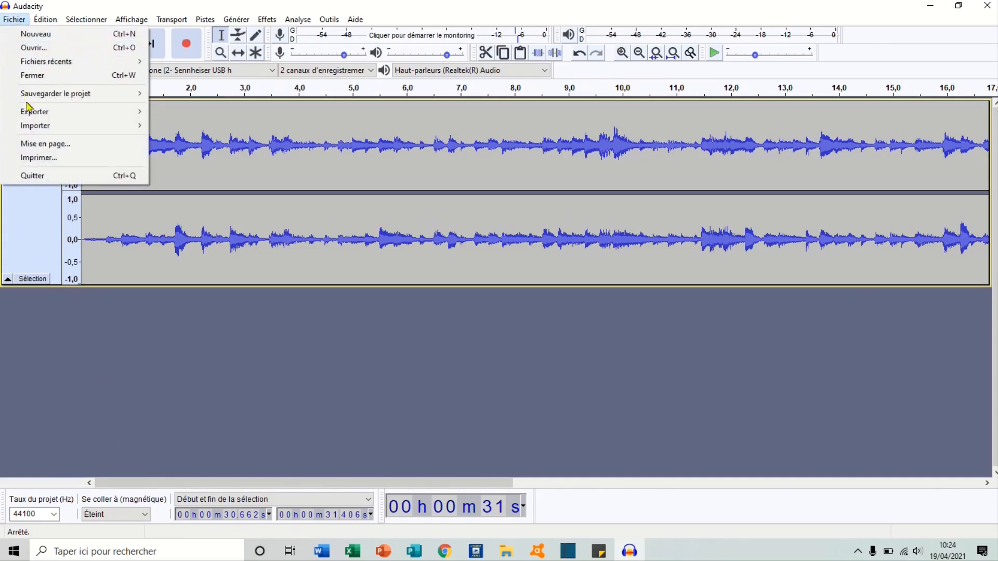
mouse_move(45, 114)
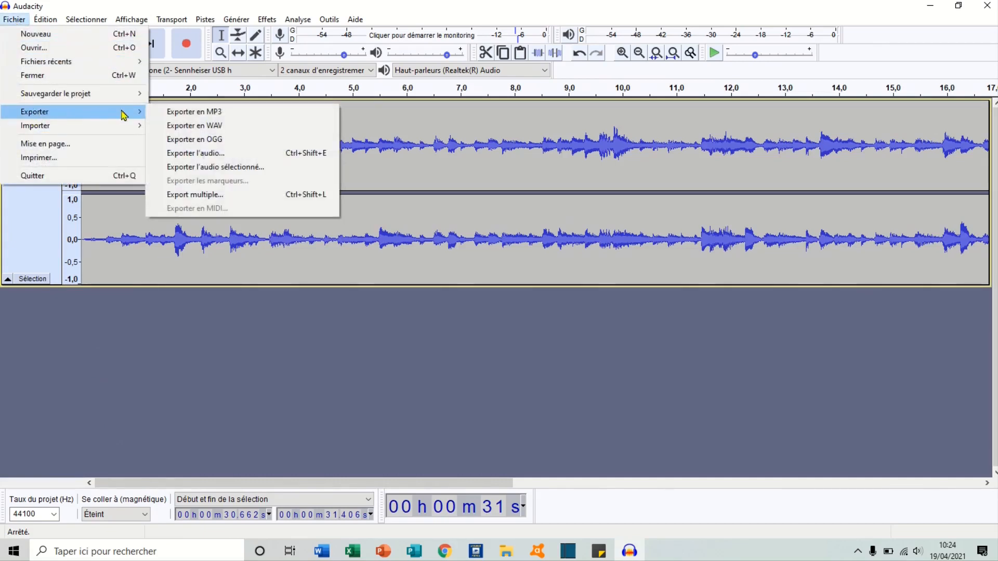
click(168, 113)
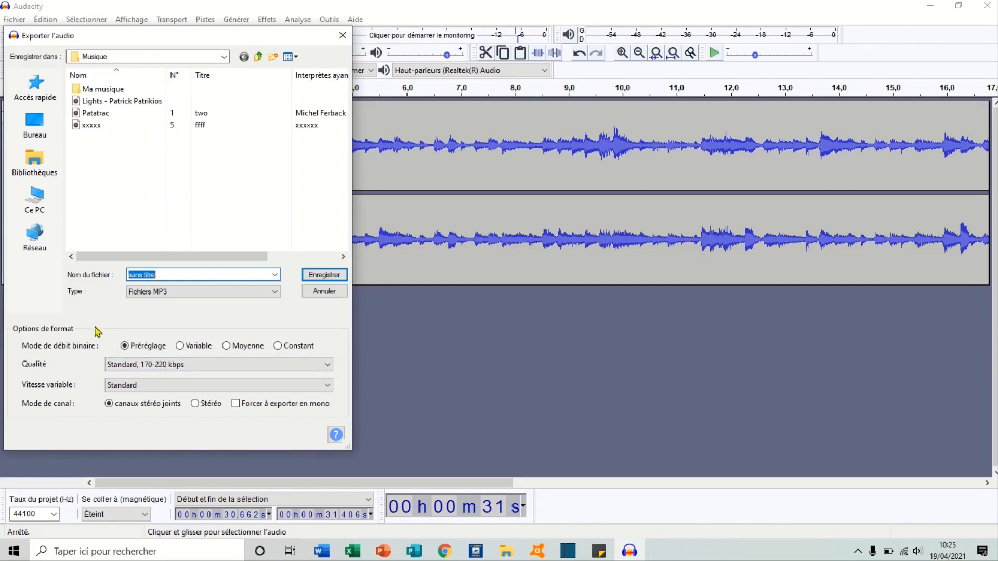
click(164, 279)
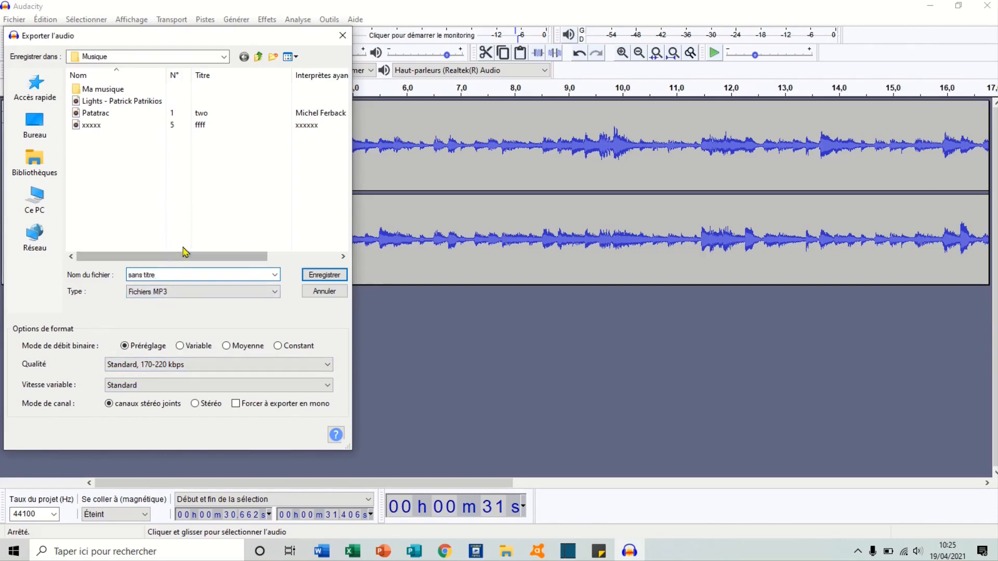
drag(158, 274, 112, 275)
text(xx)
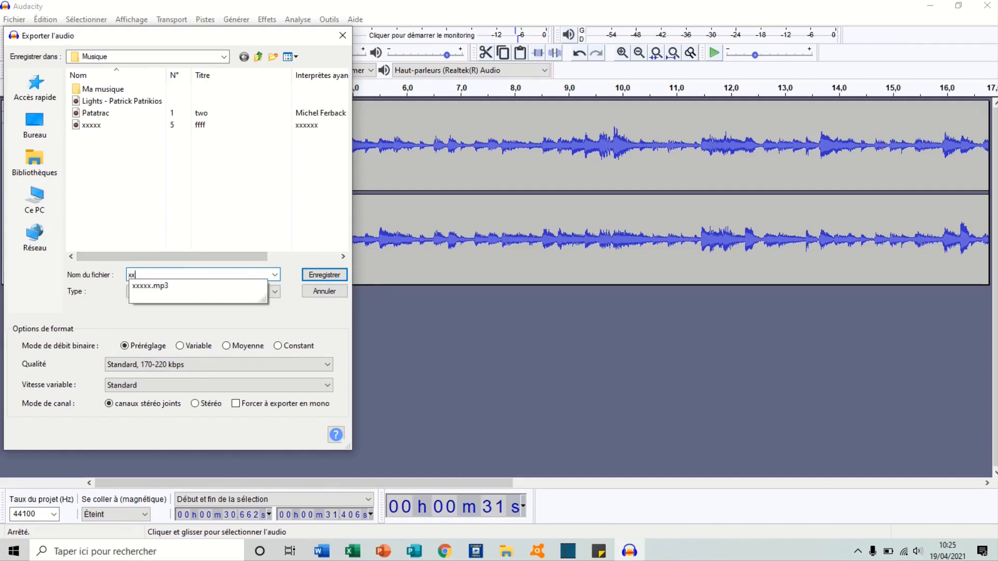
text(xxxx)
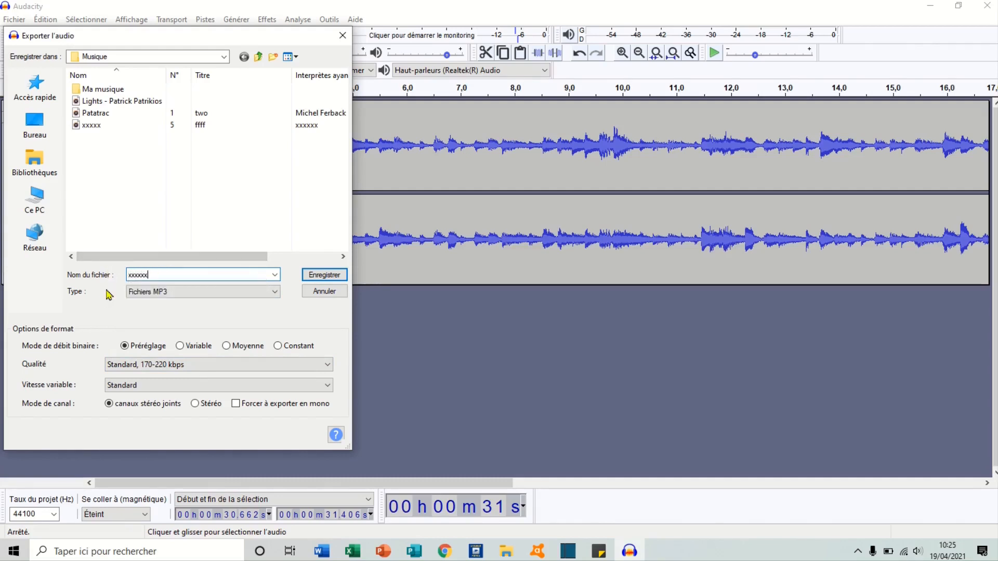
click(314, 279)
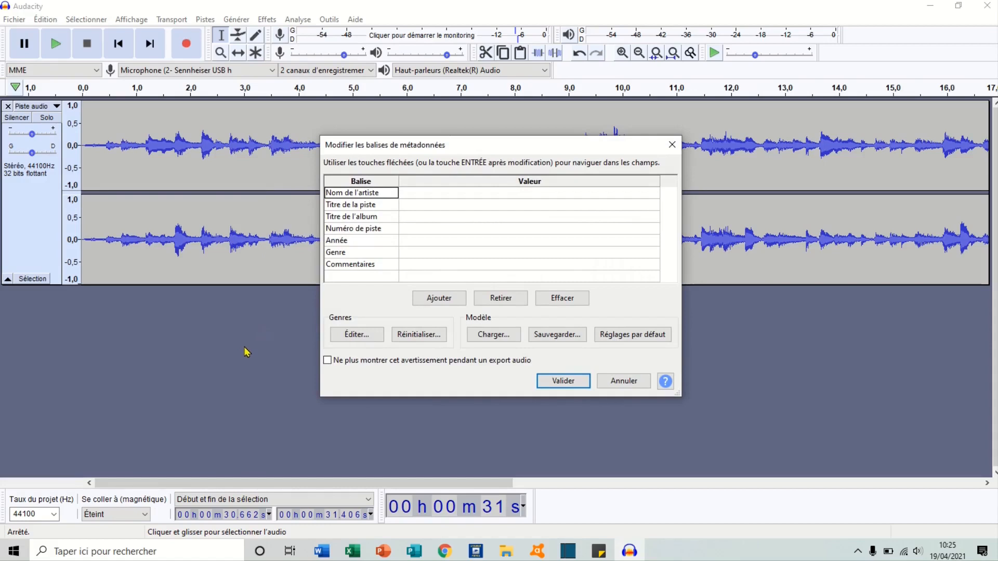
Set the metadata to artist eeeeeeee, track title fffff, album title gggg and track number 5, and validate the export.
click(421, 196)
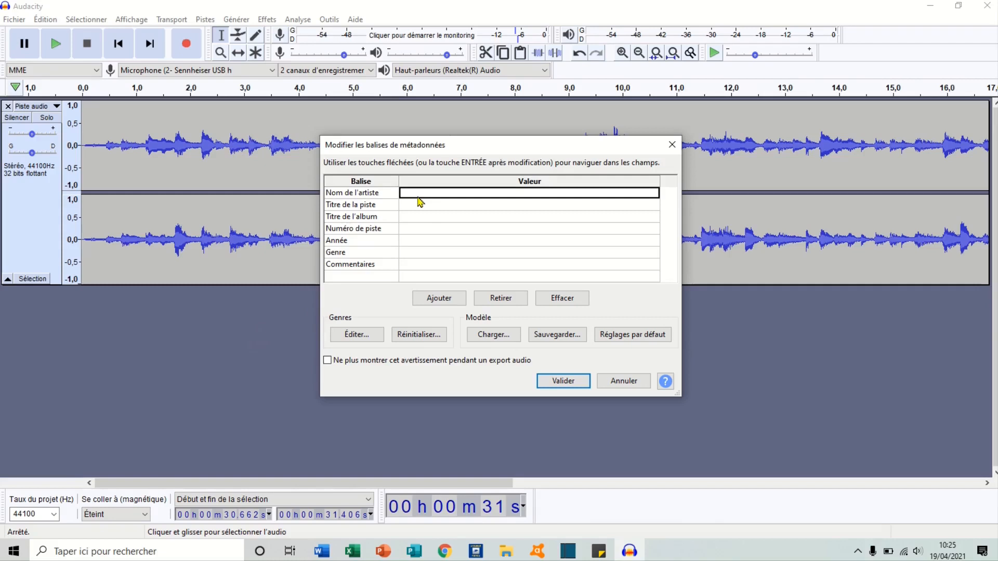
text(eeeeeee)
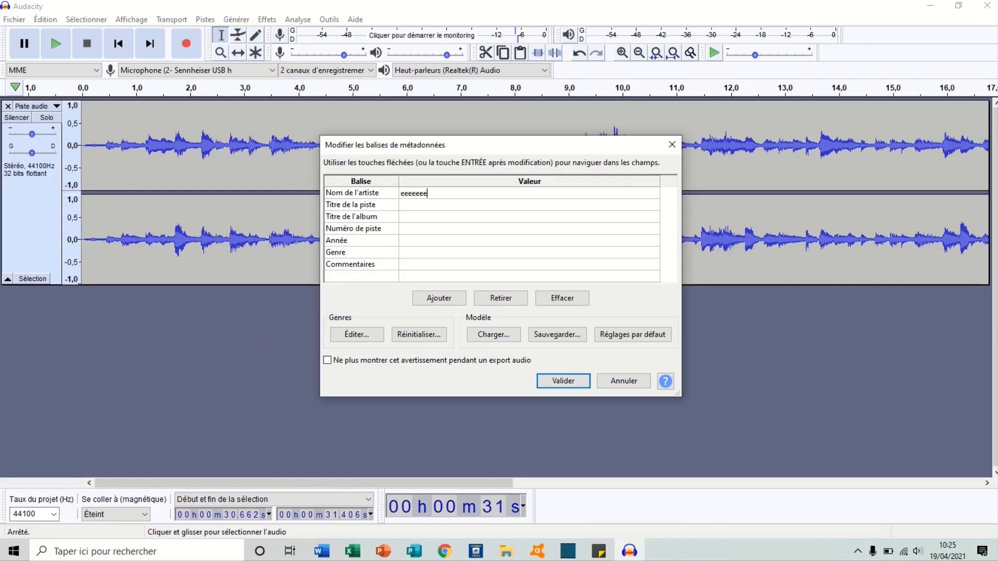
text(e)
click(415, 208)
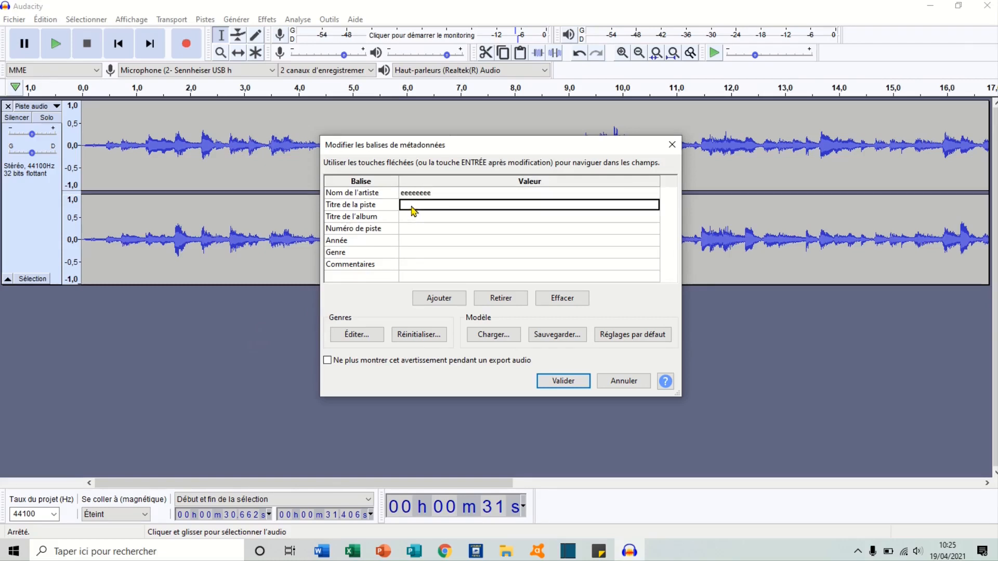
text(fffff)
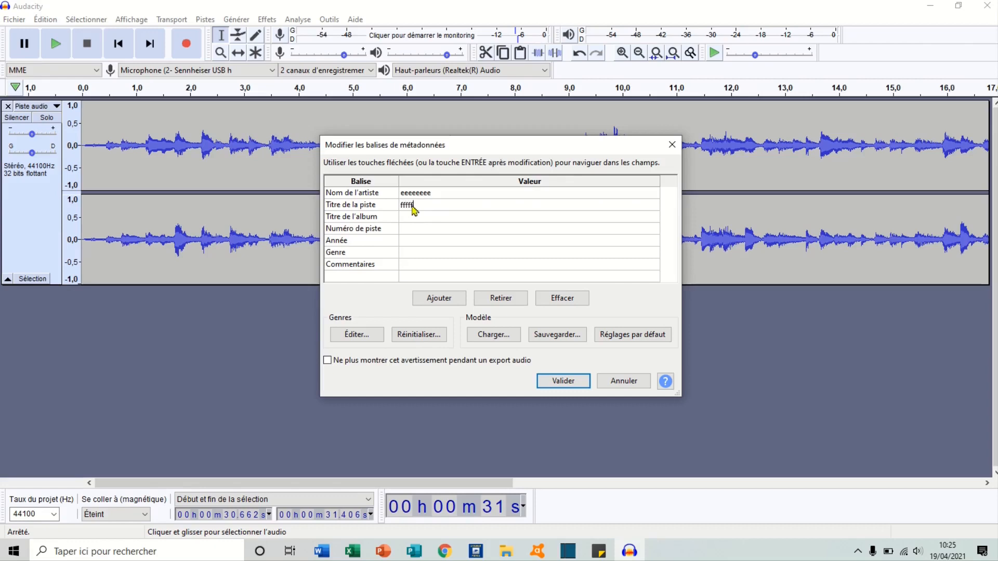
key(Return)
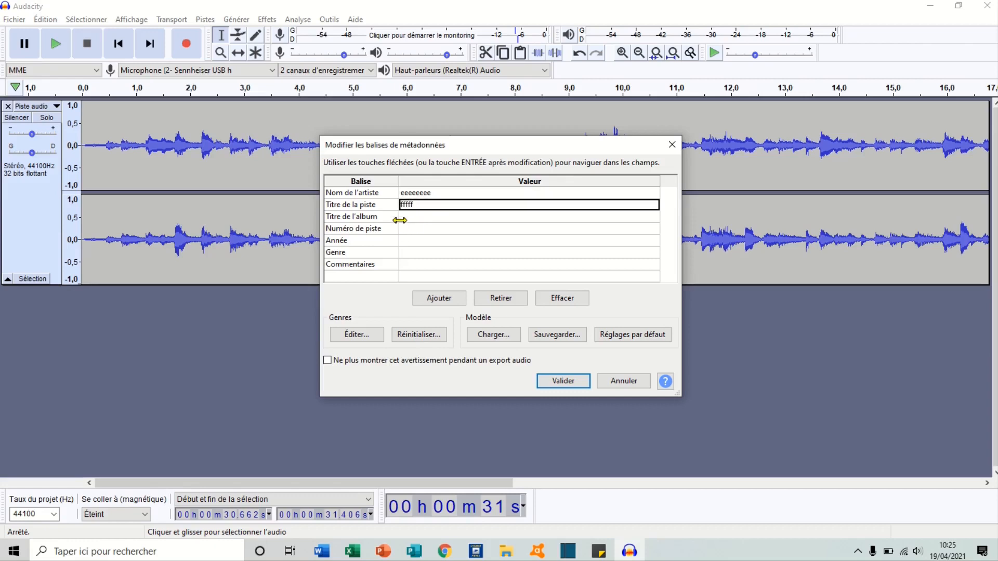
click(414, 219)
text(gggg)
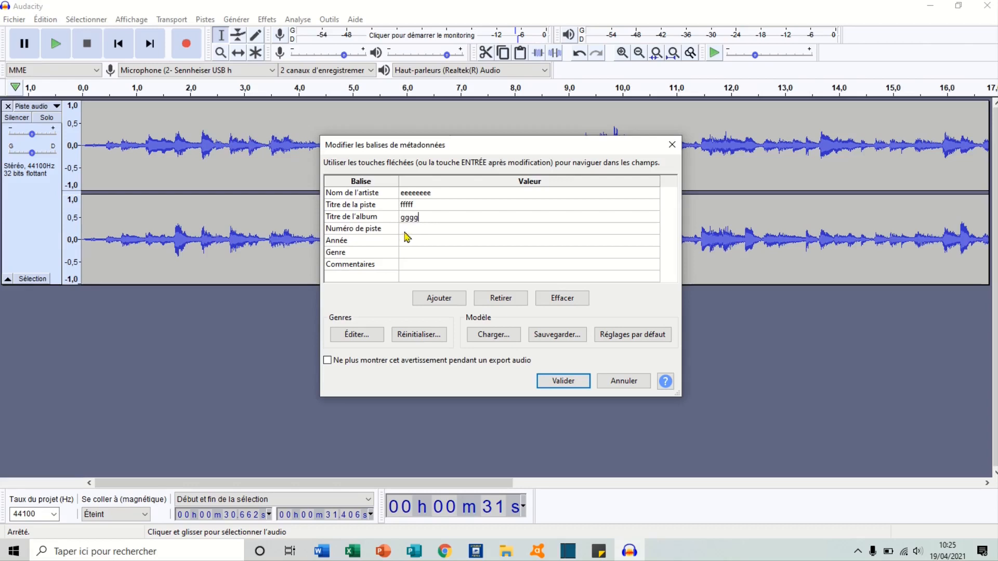
key(Return)
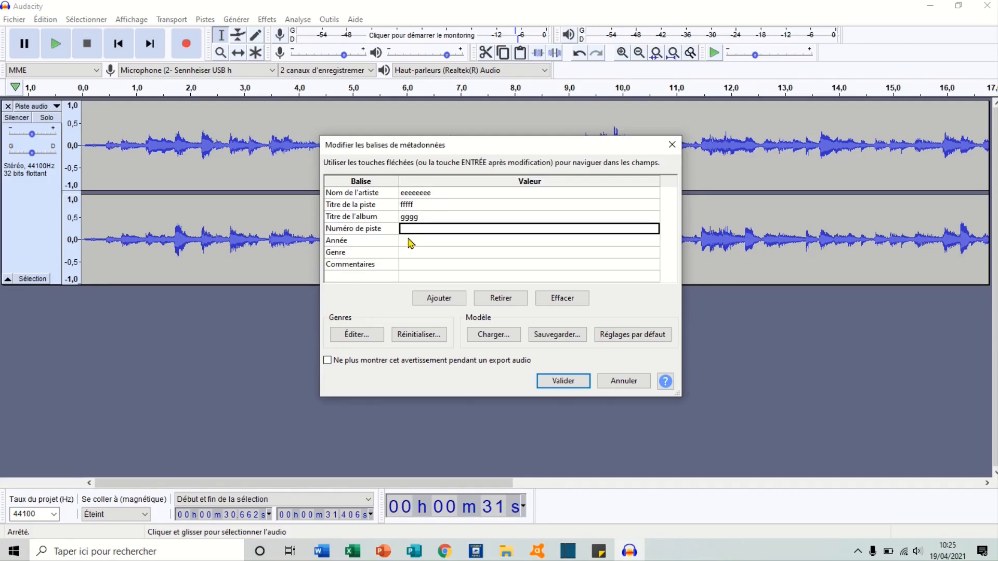
text(5)
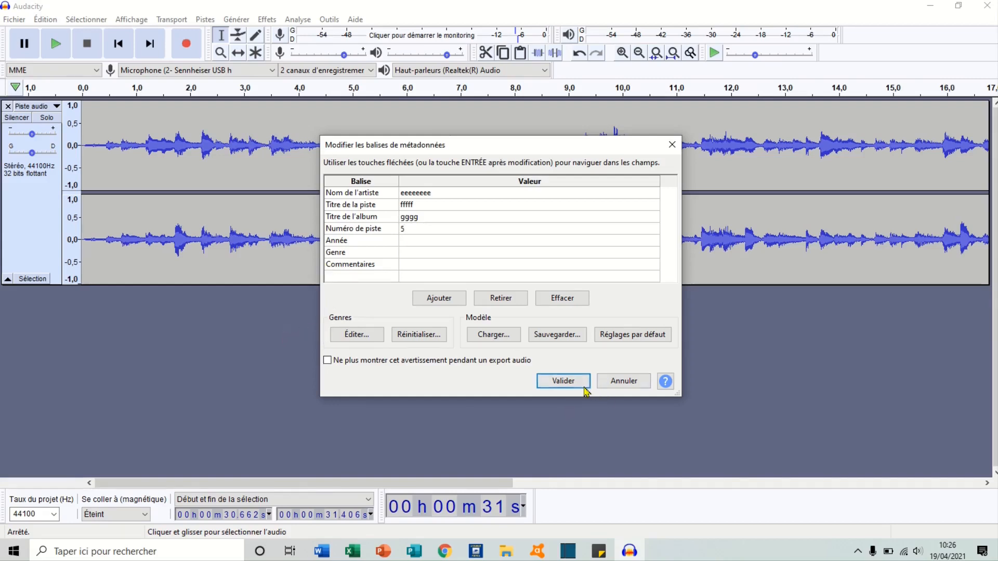
click(563, 382)
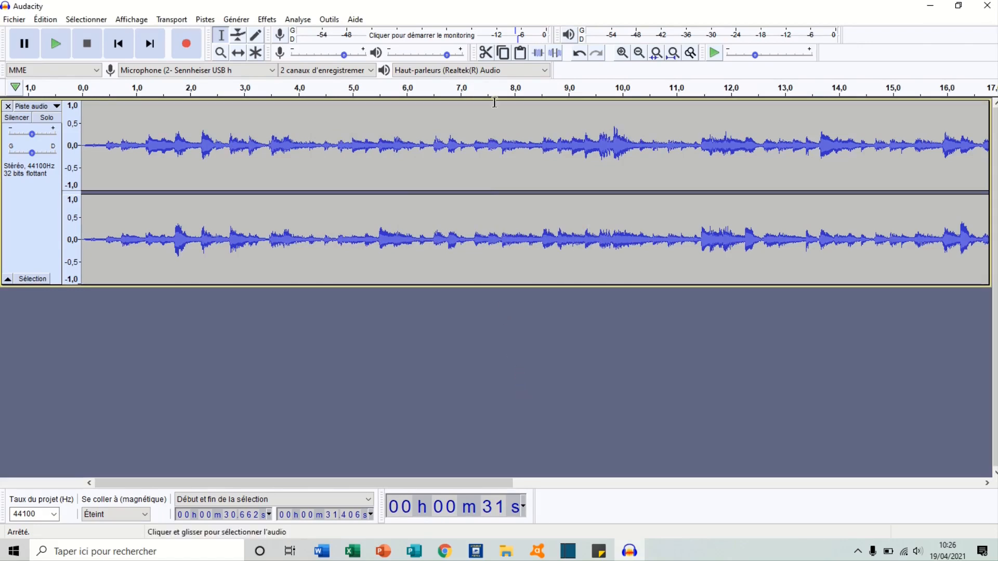
Switch to File Explorer, open the Musique folder on Data (D:) and select the exported file xxxxxx to check its details.
mouse_move(490, 13)
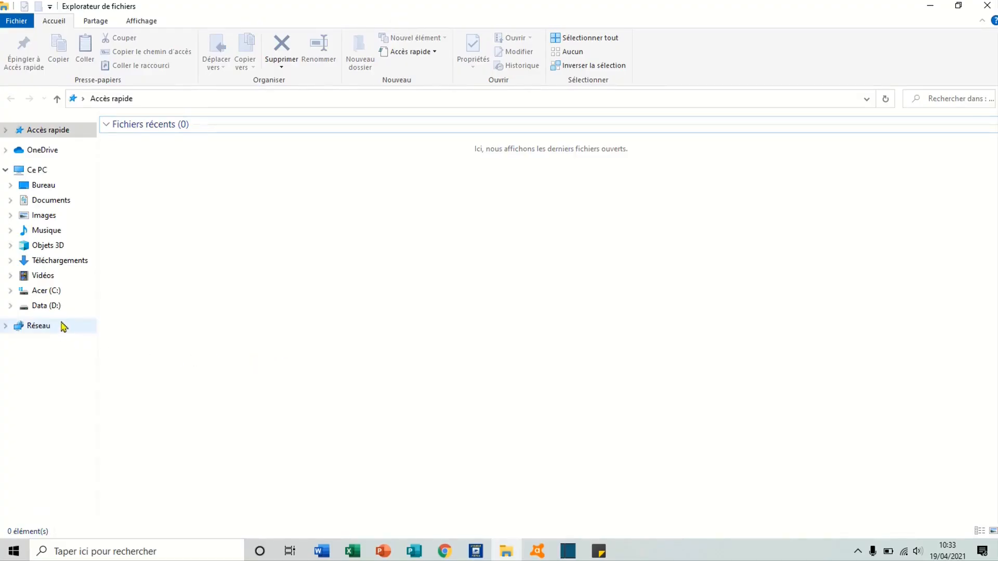
click(45, 306)
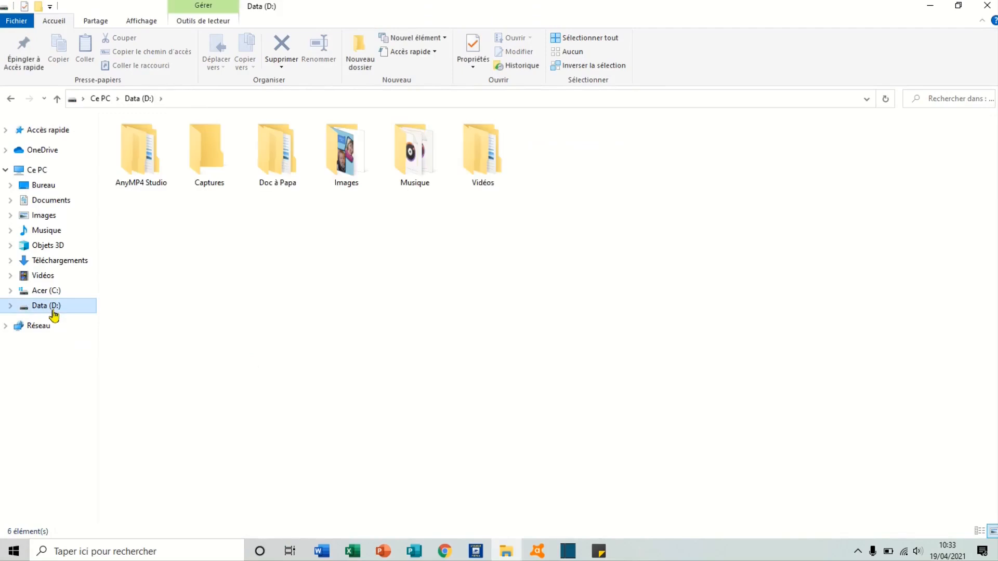
click(410, 184)
double_click(411, 184)
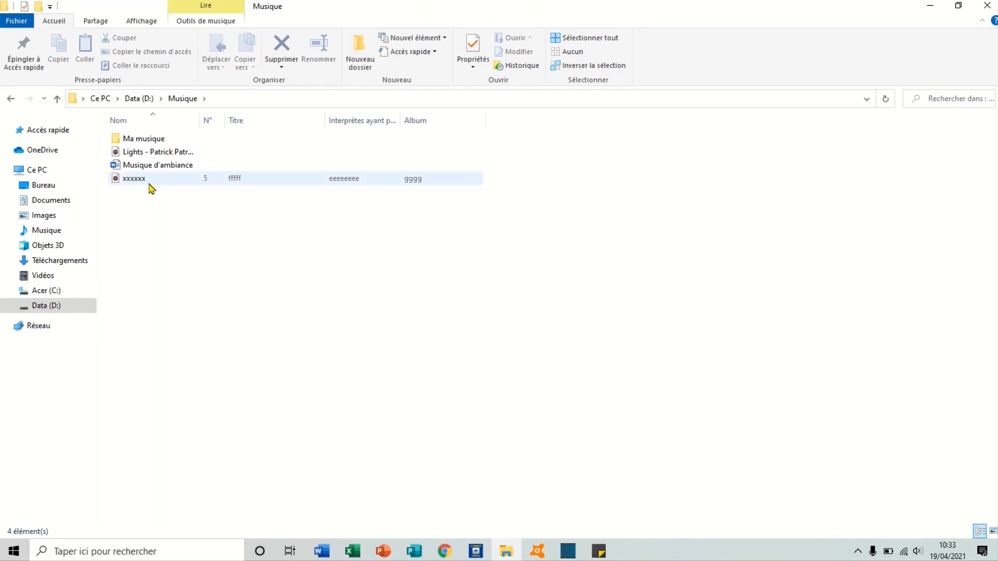
mouse_move(151, 186)
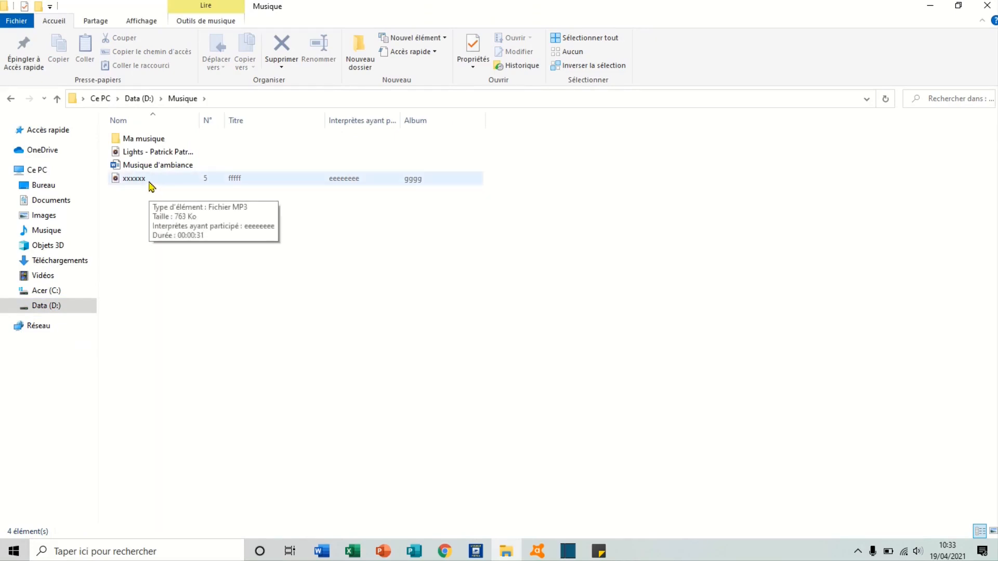
click(152, 186)
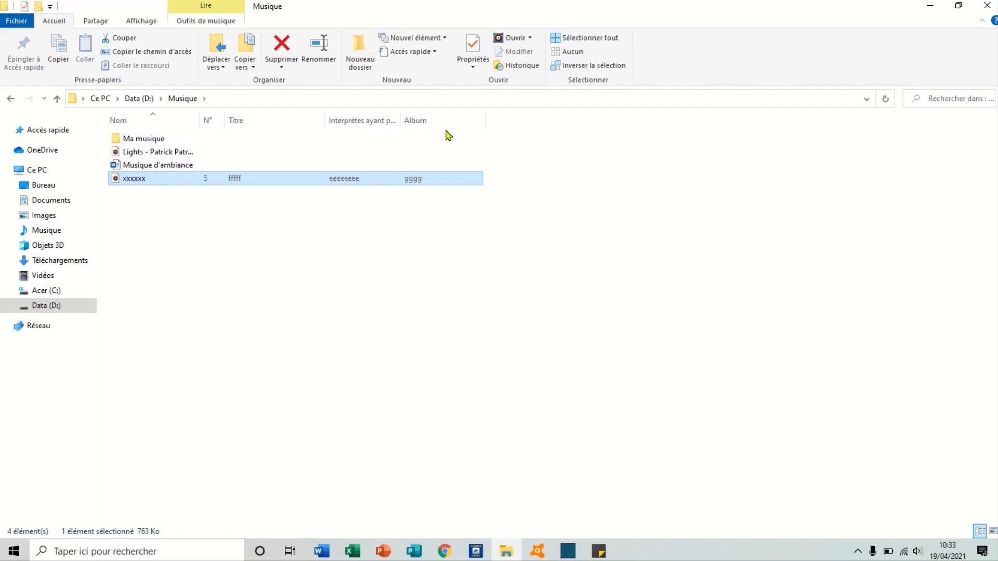
mouse_move(457, 3)
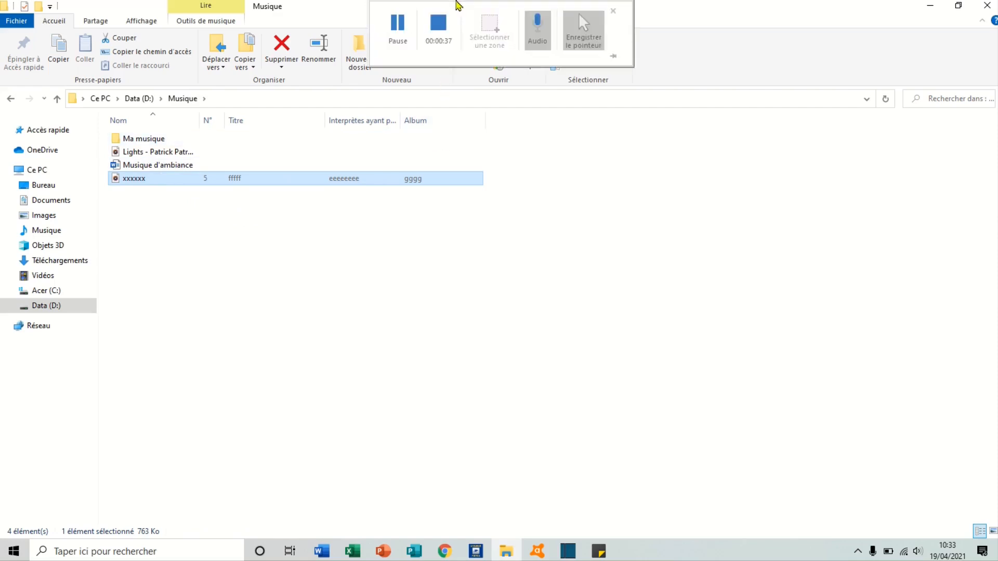
click(438, 24)
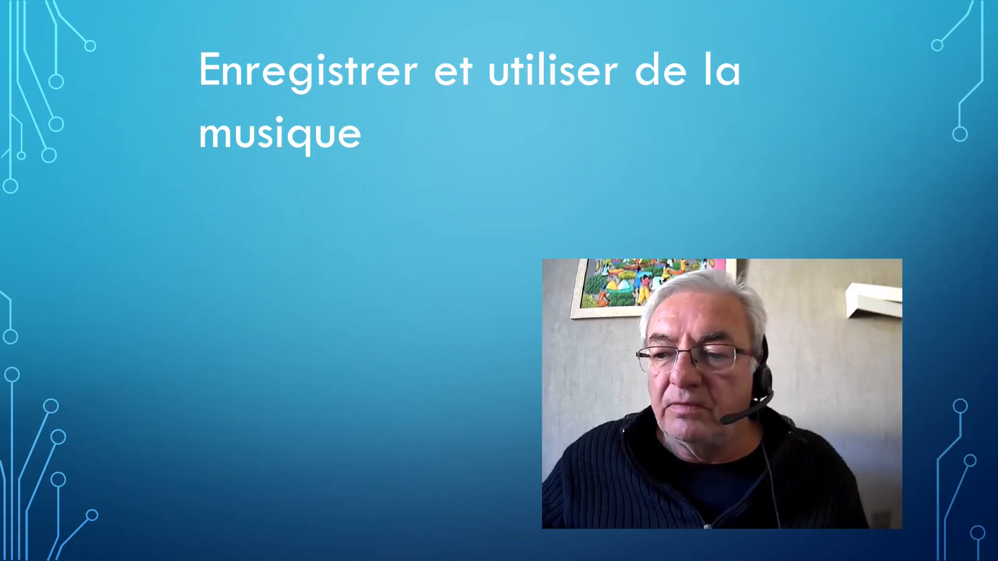